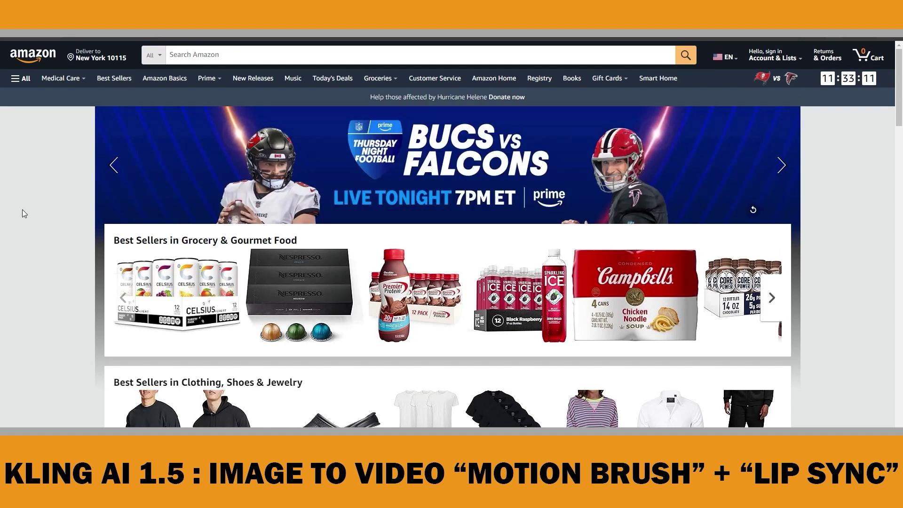
- Show Amazon's Best Sellers in Books and scroll to Halloween titles like Spooky Pookie
{"action": "left_click", "coordinate": [114, 78]}
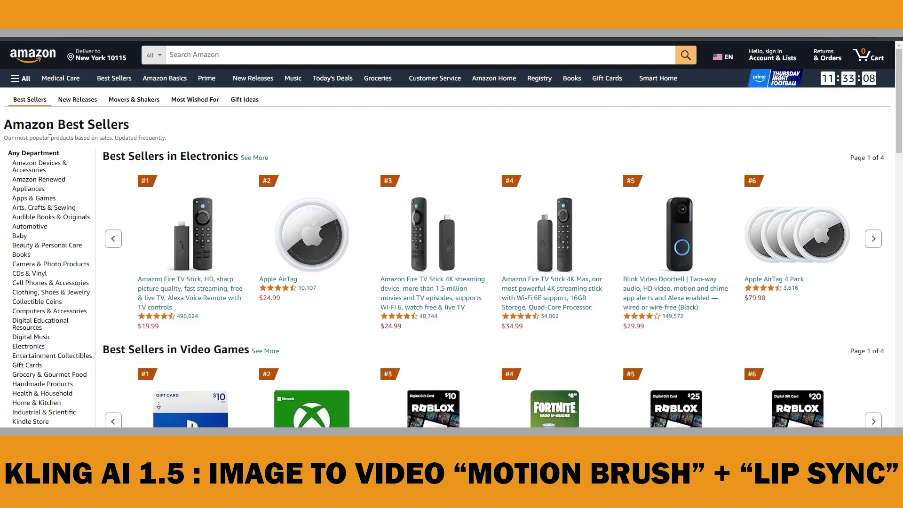
{"action": "left_click", "coordinate": [47, 246]}
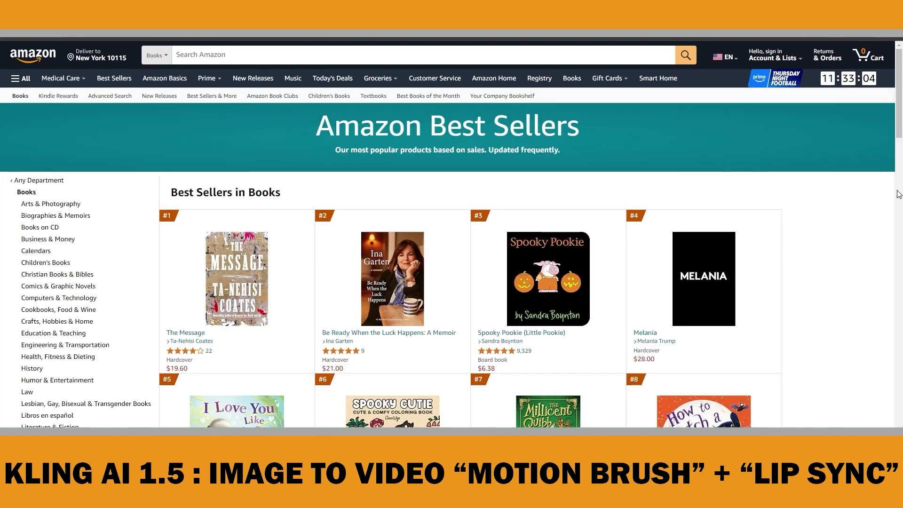
{"action": "left_click_drag", "start_coordinate": [899, 131], "coordinate": [899, 155]}
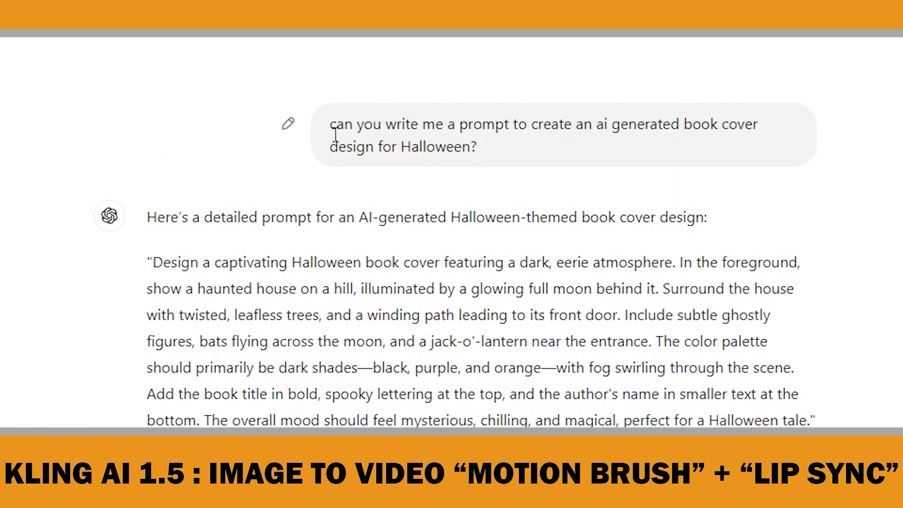
- Copy ChatGPT's simpler Halloween cover prompt about a haunted house under a full moon
{"action": "left_click_drag", "start_coordinate": [329, 123], "coordinate": [481, 148]}
{"action": "scroll", "coordinate": [451, 254], "scroll_direction": "down", "scroll_amount": 7}
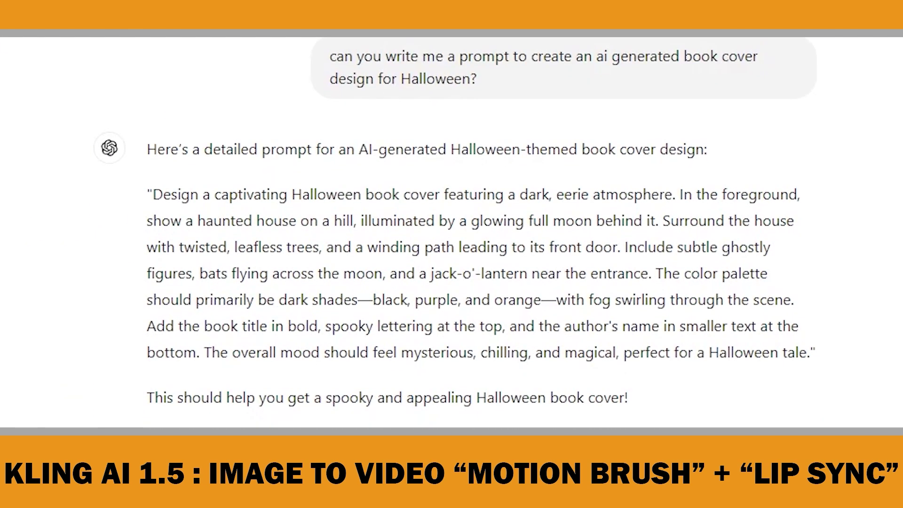
{"action": "left_click_drag", "start_coordinate": [152, 339], "coordinate": [642, 394]}
{"action": "scroll", "coordinate": [642, 394], "scroll_direction": "down", "scroll_amount": 1}
{"action": "right_click", "coordinate": [512, 303]}
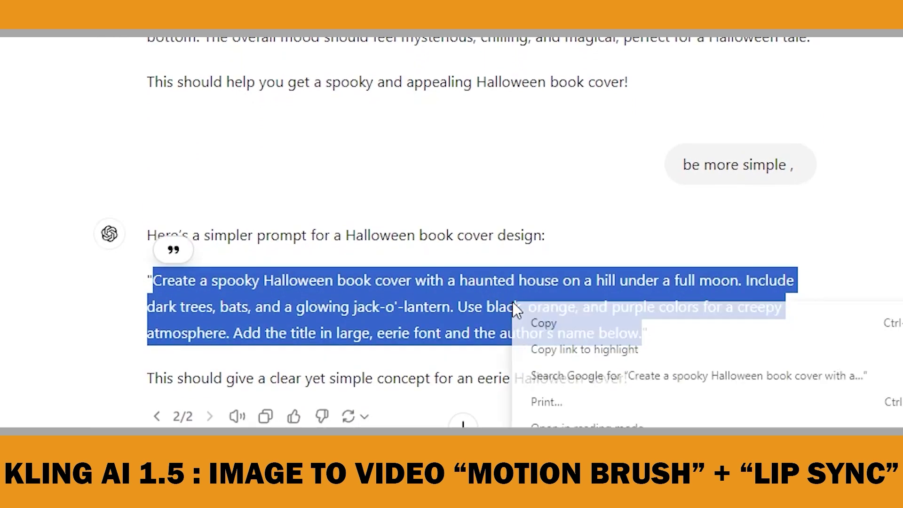
{"action": "left_click", "coordinate": [557, 325]}
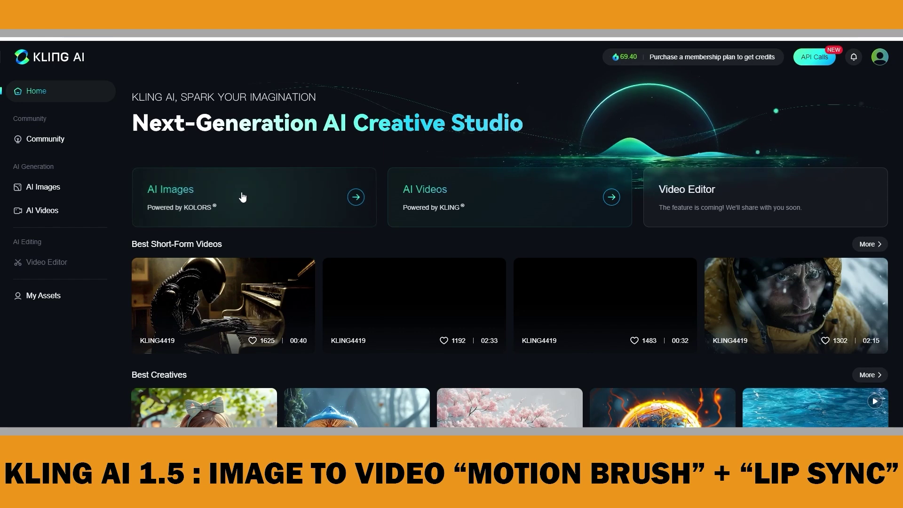
- Generate four 9:16 AI images from the pasted spooky Halloween book-cover prompt
{"action": "left_click", "coordinate": [236, 198]}
{"action": "key", "text": "ctrl+v"}
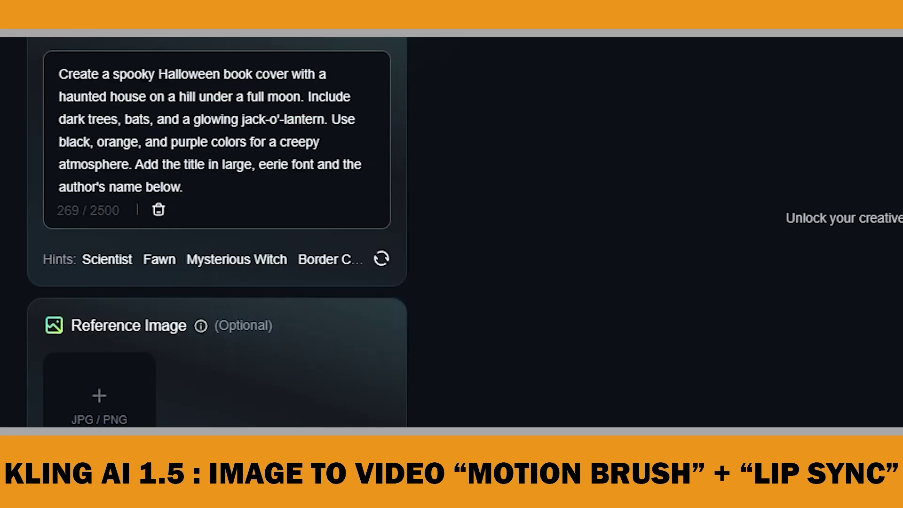
{"action": "scroll", "coordinate": [216, 230], "scroll_direction": "down", "scroll_amount": 2}
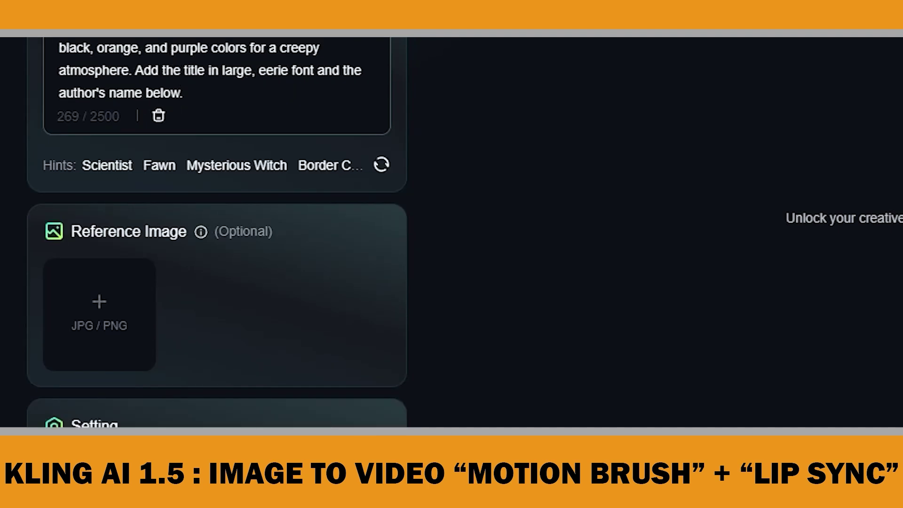
{"action": "scroll", "coordinate": [216, 230], "scroll_direction": "down", "scroll_amount": 4}
{"action": "left_click", "coordinate": [61, 382]}
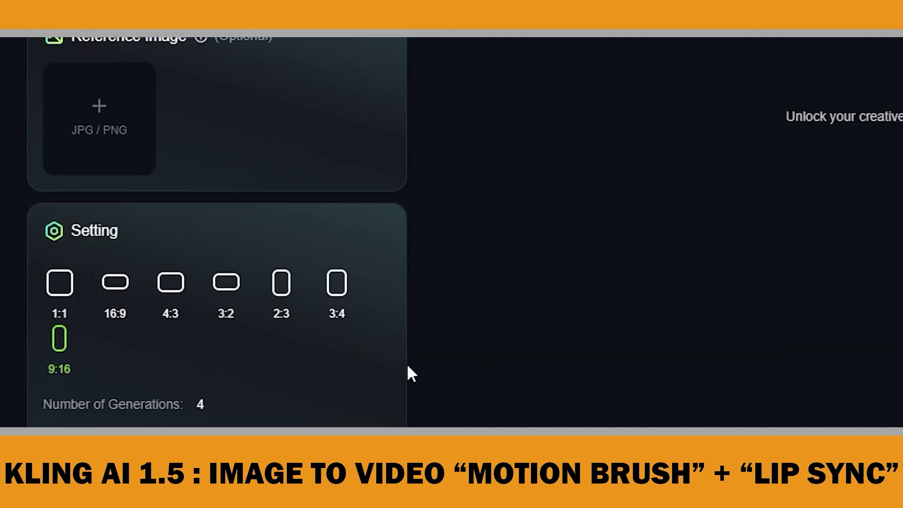
{"action": "scroll", "coordinate": [422, 375], "scroll_direction": "down", "scroll_amount": 4}
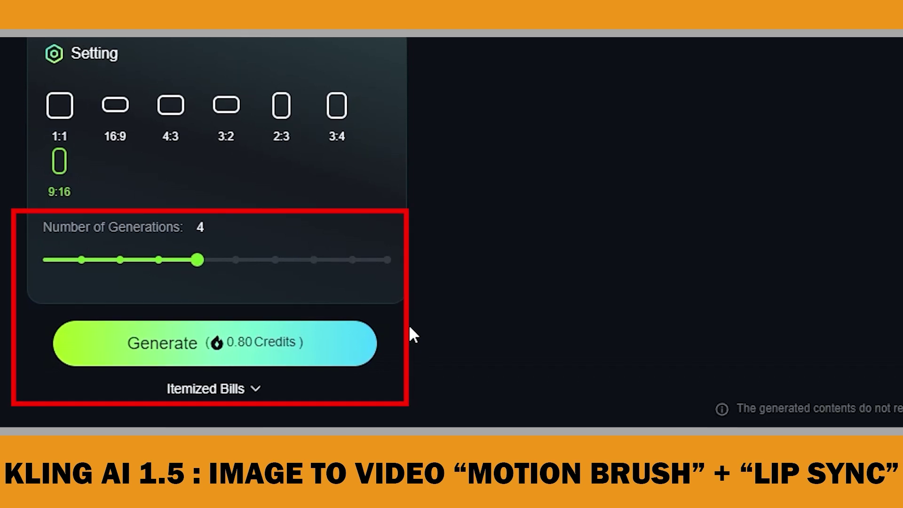
{"action": "scroll", "coordinate": [402, 318], "scroll_direction": "up", "scroll_amount": 4}
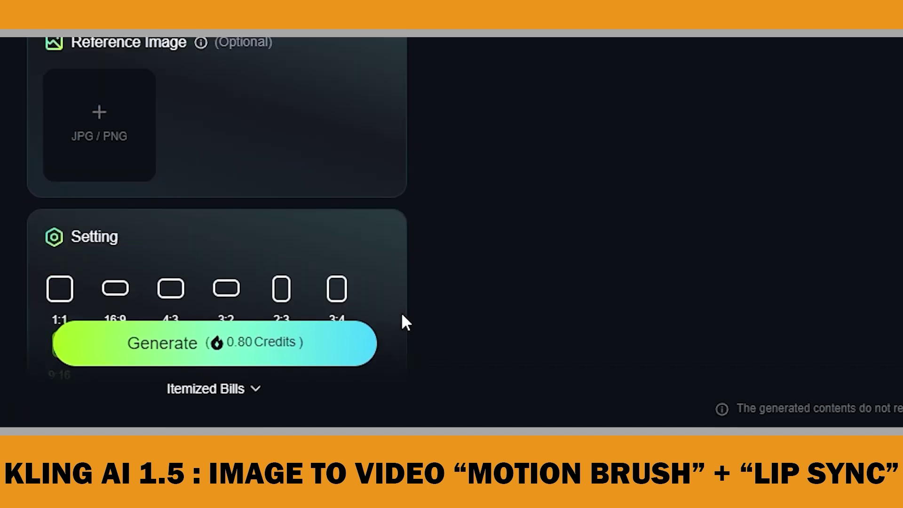
{"action": "left_click", "coordinate": [299, 356]}
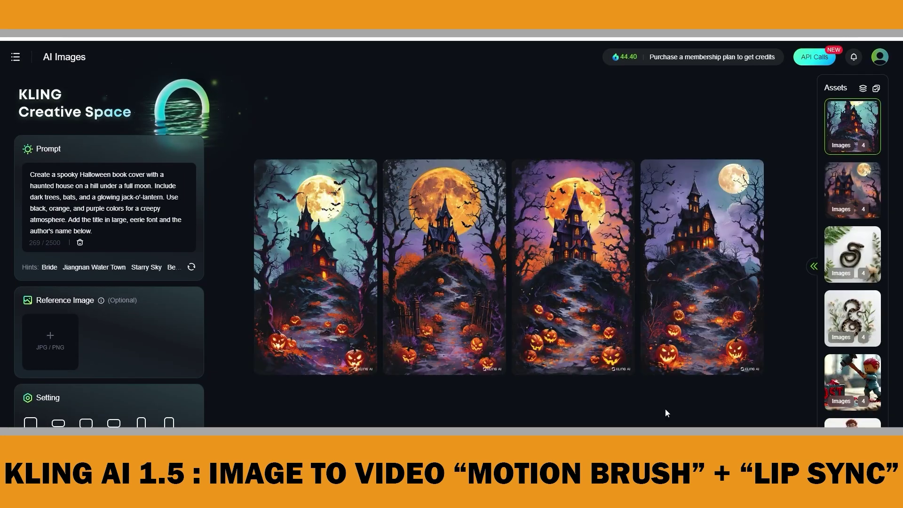
- Open the fourth haunted-house image and send it to Bring to Life
{"action": "left_click", "coordinate": [709, 225]}
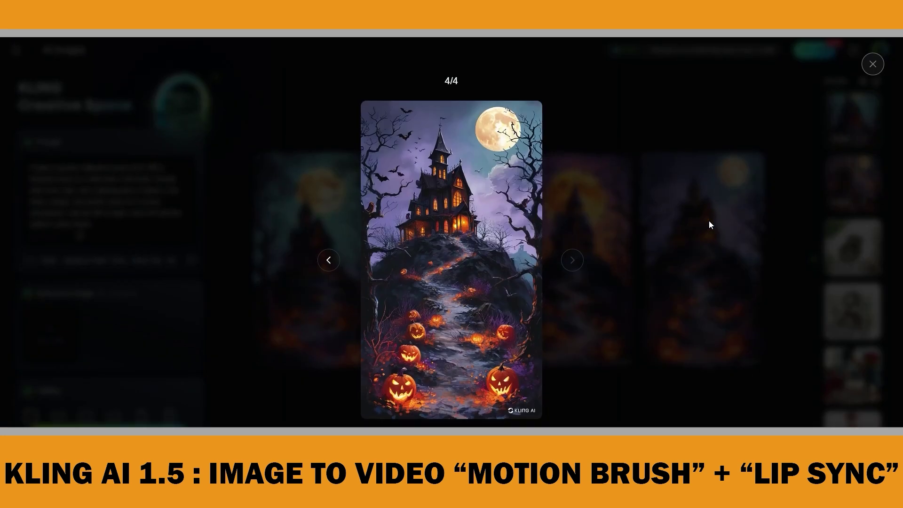
{"action": "left_click", "coordinate": [420, 408]}
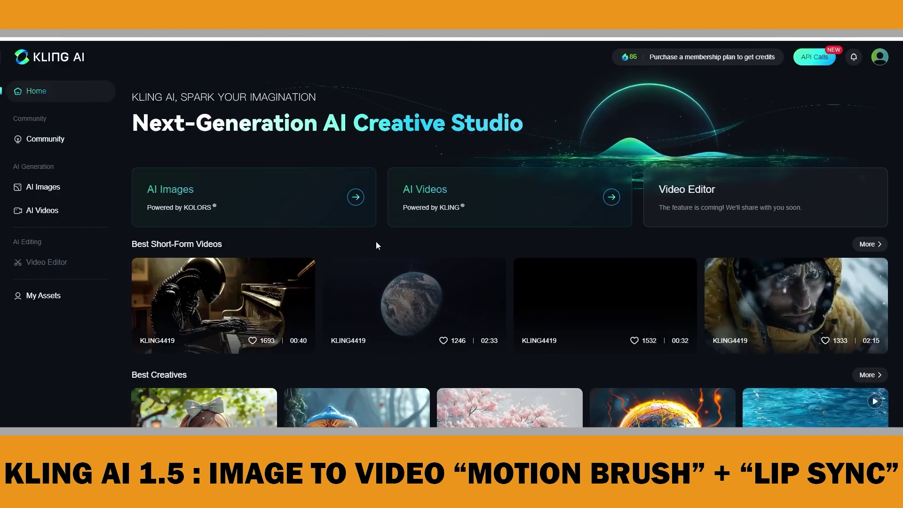
- Load the haunted-house image 1.png as the Image to Video starting frame
{"action": "left_click", "coordinate": [423, 201]}
{"action": "left_click", "coordinate": [118, 141]}
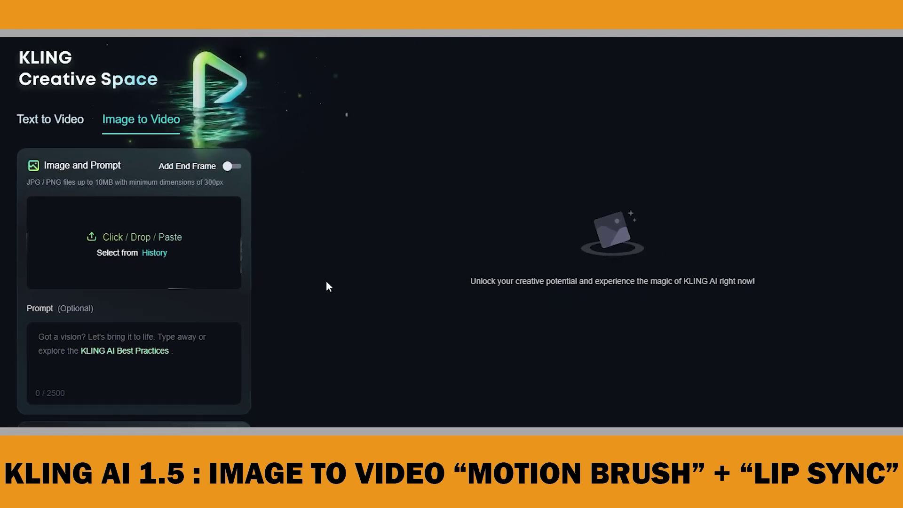
{"action": "key", "text": "ctrl+v"}
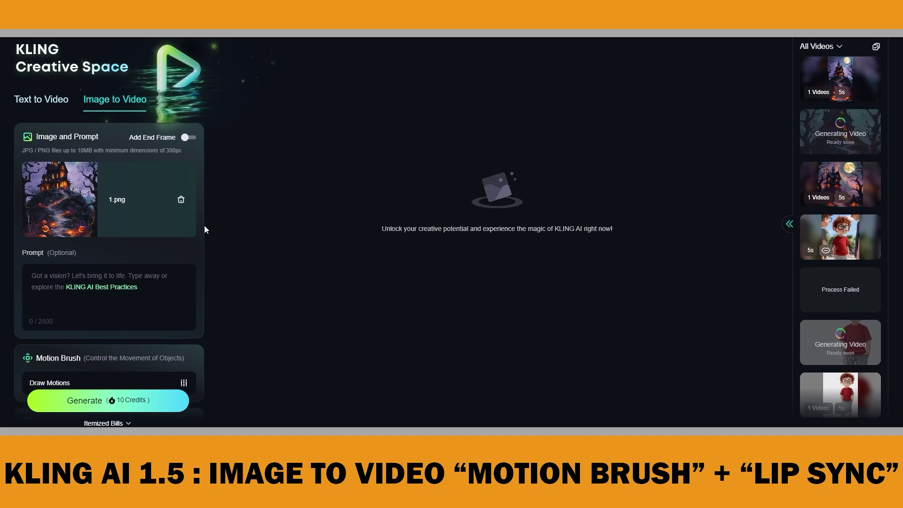
- Paste the prompt about the full moon moving behind the haunted house, then enter Motion Brush
{"action": "scroll", "coordinate": [198, 231], "scroll_direction": "down", "scroll_amount": 1}
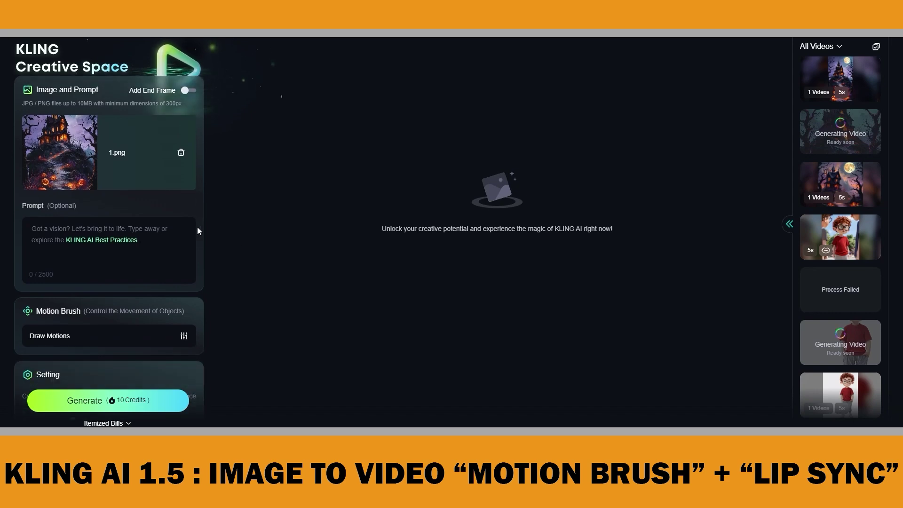
{"action": "left_click", "coordinate": [45, 229]}
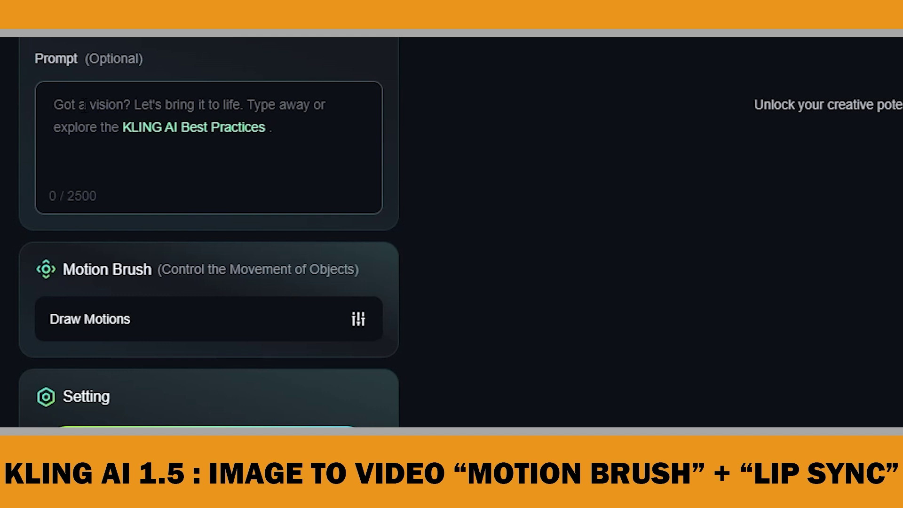
{"action": "key", "text": "ctrl+v"}
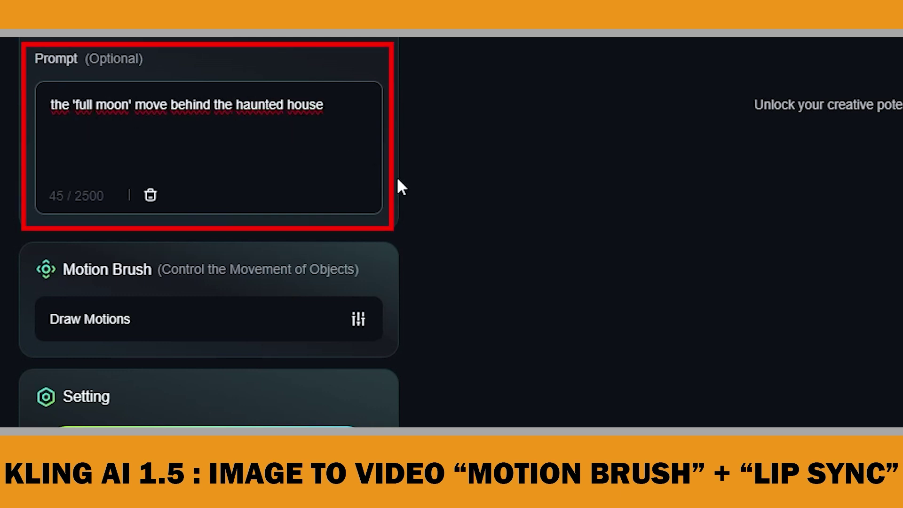
{"action": "scroll", "coordinate": [390, 200], "scroll_direction": "down", "scroll_amount": 4}
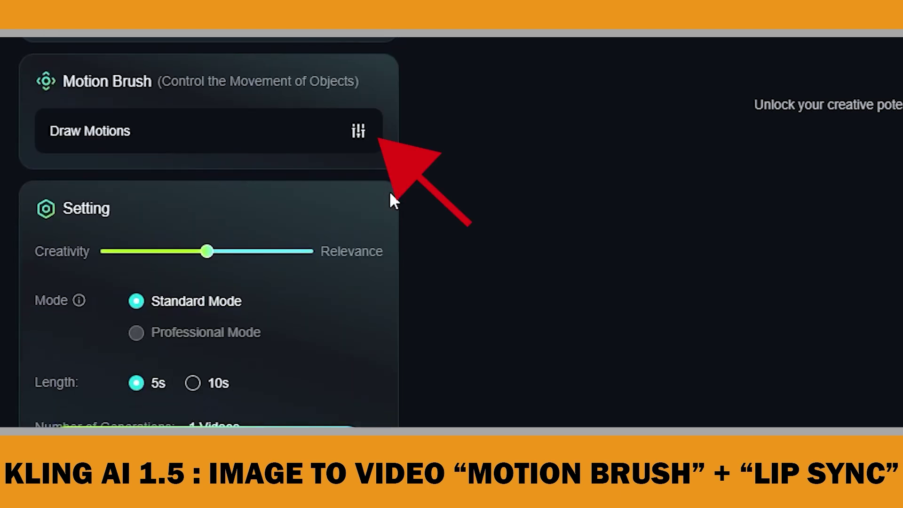
{"action": "left_click", "coordinate": [362, 140]}
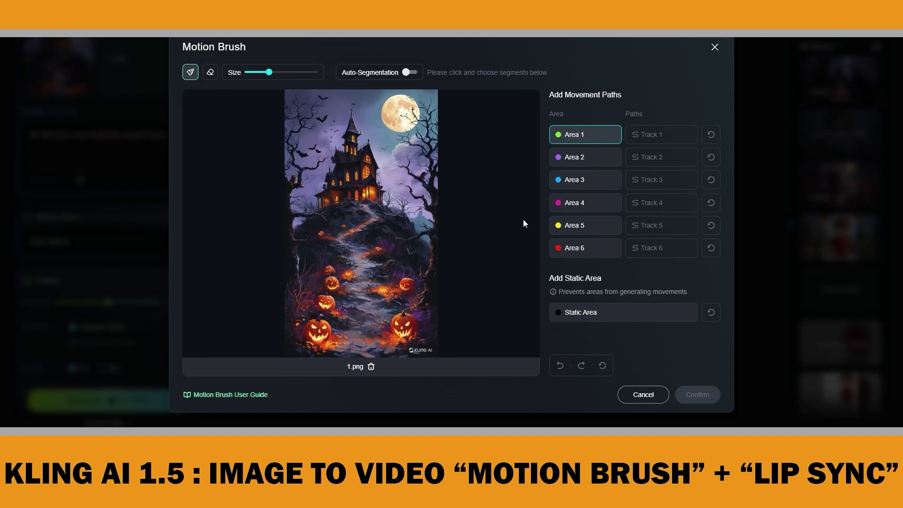
- With auto-segmentation on, make the full moon the first area and draw its leftward path
{"action": "left_click", "coordinate": [410, 72]}
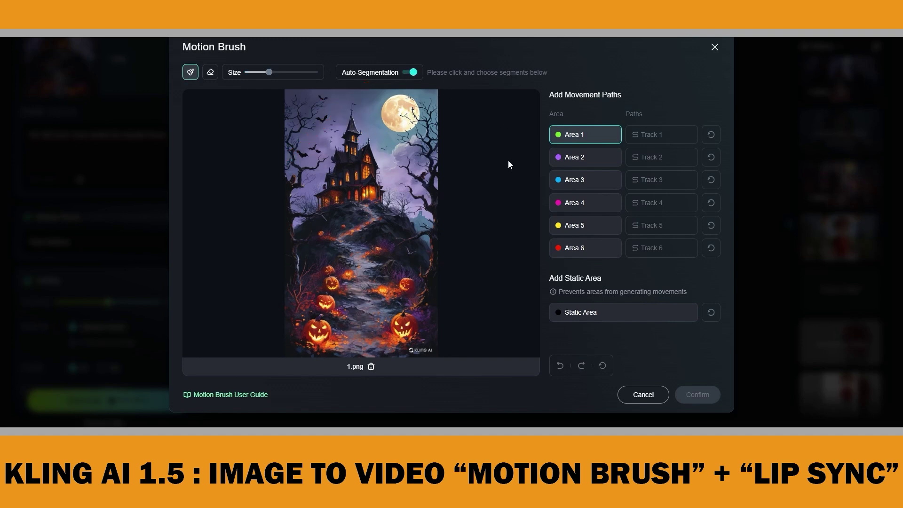
{"action": "left_click", "coordinate": [397, 114]}
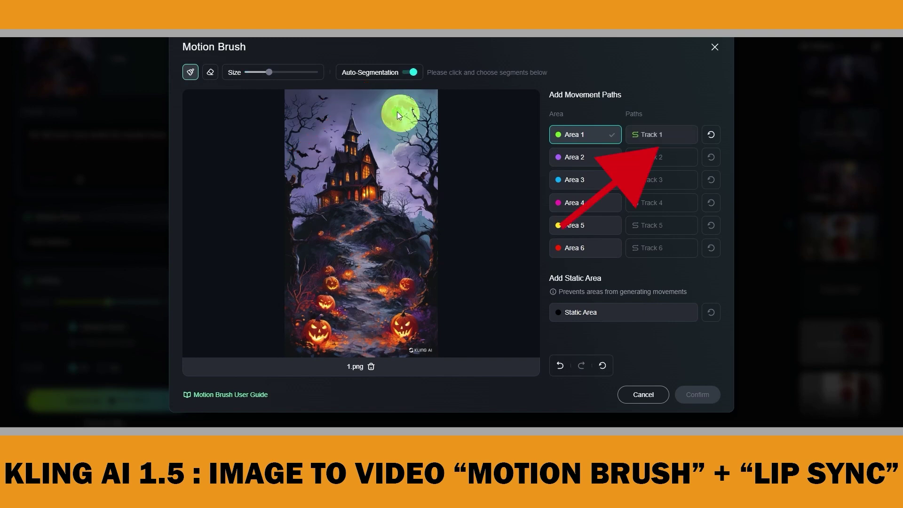
{"action": "left_click", "coordinate": [659, 135]}
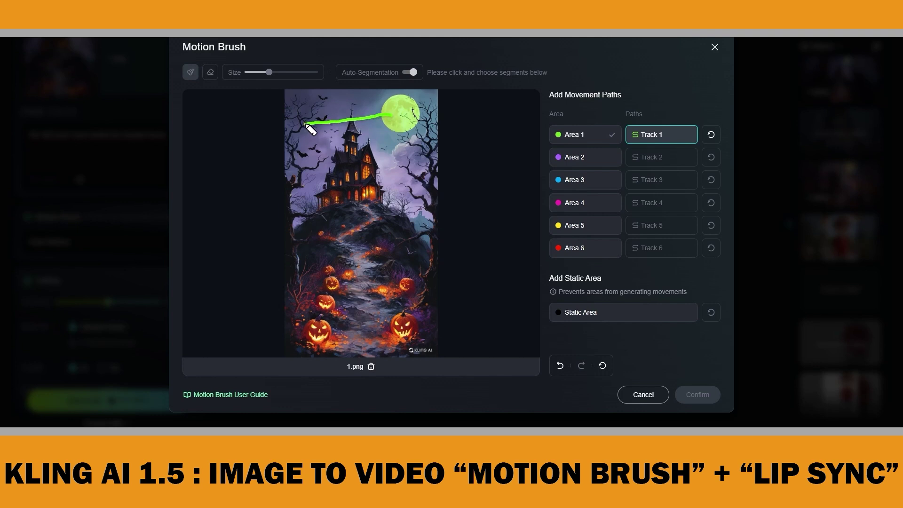
{"action": "left_click_drag", "start_coordinate": [296, 126], "coordinate": [295, 127]}
- Add paths moving the bottom-right pumpkin up toward the house and a bat across the sky
{"action": "left_click", "coordinate": [589, 159]}
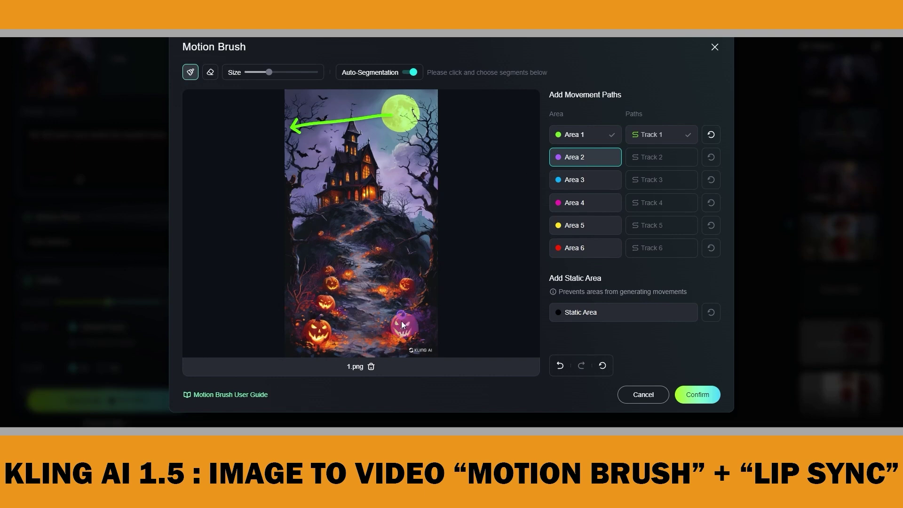
{"action": "left_click", "coordinate": [404, 324]}
{"action": "left_click", "coordinate": [641, 158]}
{"action": "left_click_drag", "start_coordinate": [353, 210], "coordinate": [349, 207]}
{"action": "left_click", "coordinate": [590, 181]}
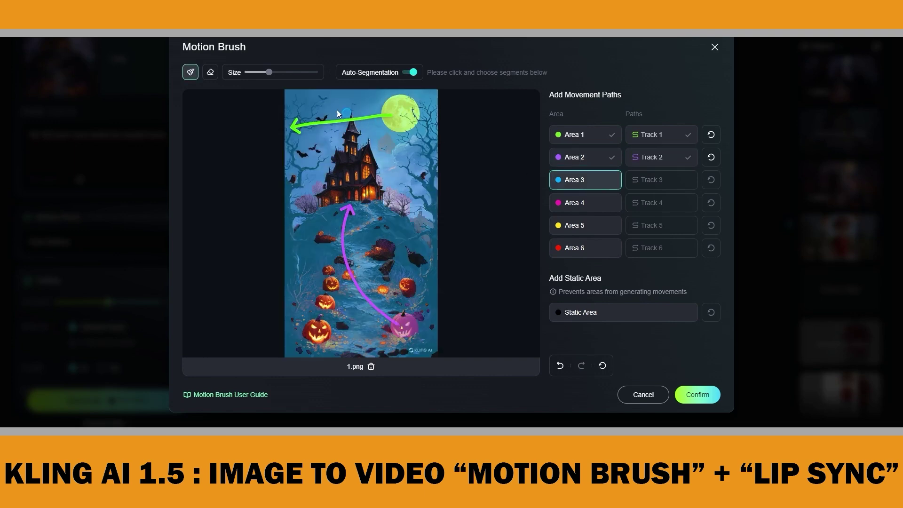
{"action": "left_click", "coordinate": [303, 155]}
{"action": "left_click_drag", "start_coordinate": [395, 169], "coordinate": [408, 159]}
{"action": "left_click", "coordinate": [585, 202]}
- Move the bottom-left pumpkin diagonally up-right and the moon down-right as areas four and five
{"action": "left_click", "coordinate": [317, 332]}
{"action": "left_click", "coordinate": [661, 202]}
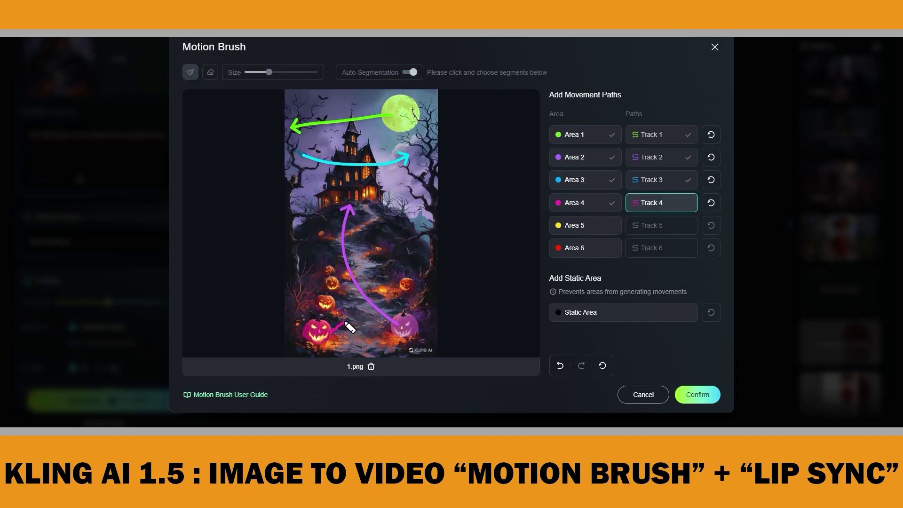
{"action": "left_click_drag", "start_coordinate": [327, 334], "coordinate": [401, 211]}
{"action": "left_click", "coordinate": [585, 226]}
{"action": "left_click", "coordinate": [413, 124]}
{"action": "left_click", "coordinate": [661, 226]}
{"action": "left_click_drag", "start_coordinate": [321, 119], "coordinate": [401, 181]}
- Make a sixth pumpkin rise toward the house and confirm all six motion paths
{"action": "left_click", "coordinate": [585, 248]}
{"action": "left_click", "coordinate": [407, 287]}
{"action": "left_click", "coordinate": [661, 248]}
{"action": "left_click_drag", "start_coordinate": [324, 303], "coordinate": [321, 198]}
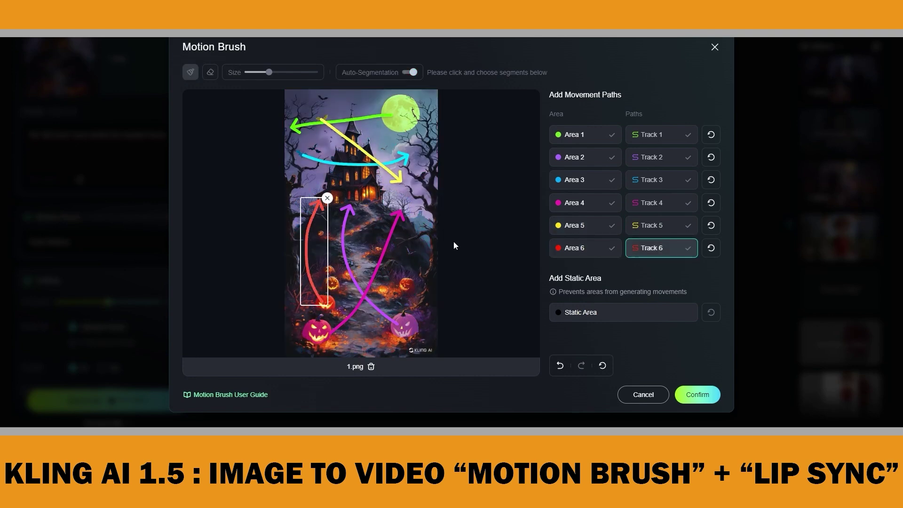
{"action": "left_click", "coordinate": [705, 398]}
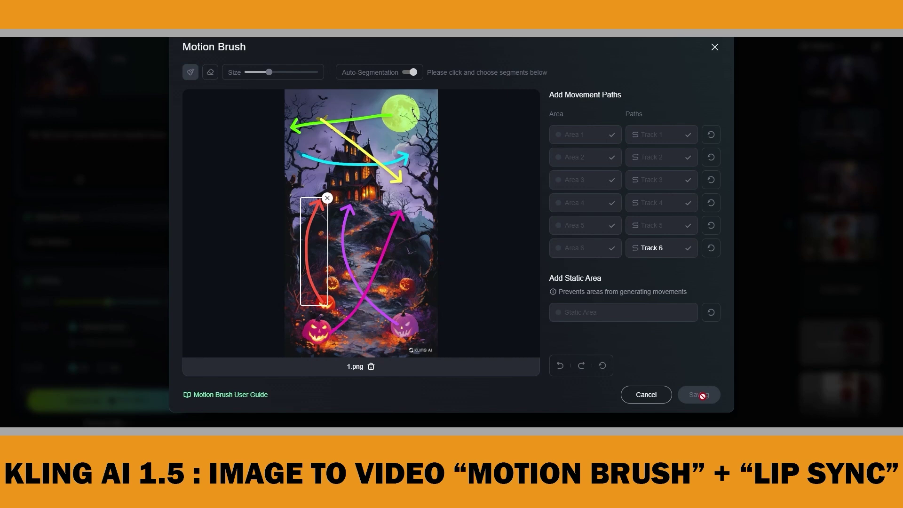
{"action": "scroll", "coordinate": [194, 283], "scroll_direction": "down", "scroll_amount": 5}
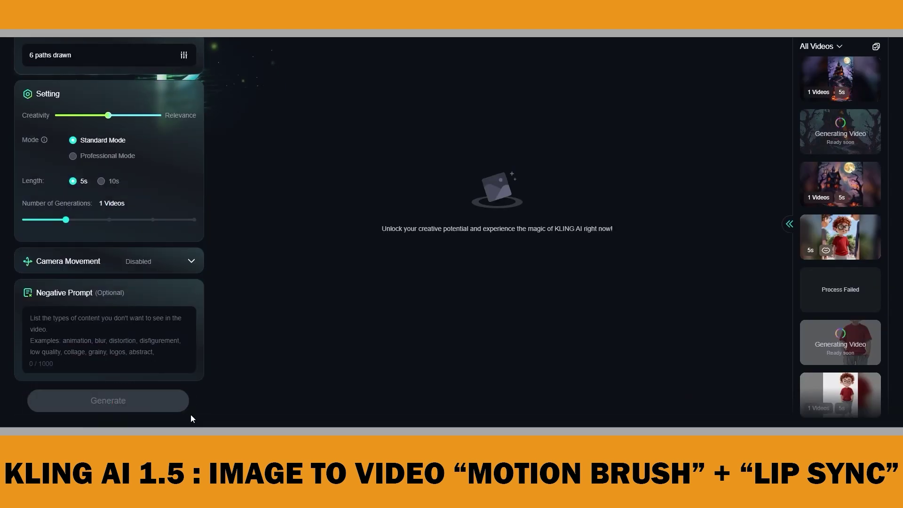
- Generate the five-second motion-brush haunted-house video and preview the finished clip
{"action": "left_click", "coordinate": [107, 401]}
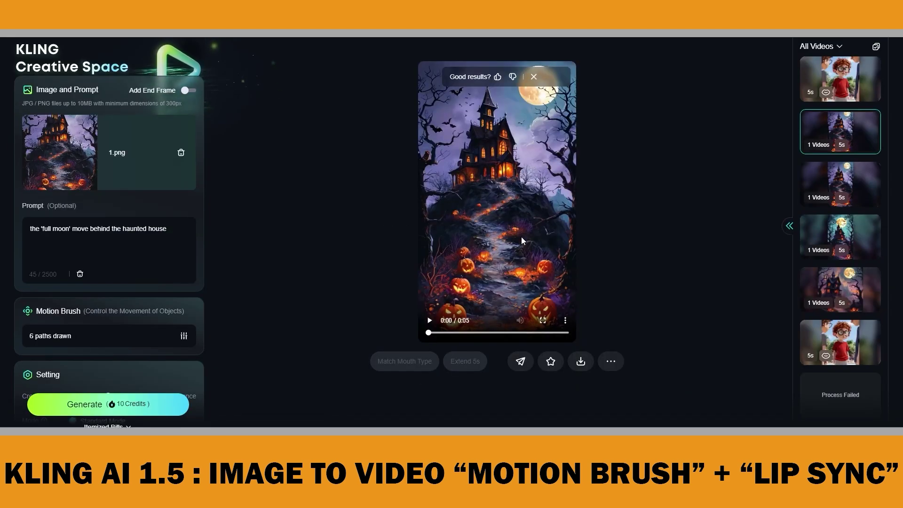
{"action": "left_click", "coordinate": [522, 199]}
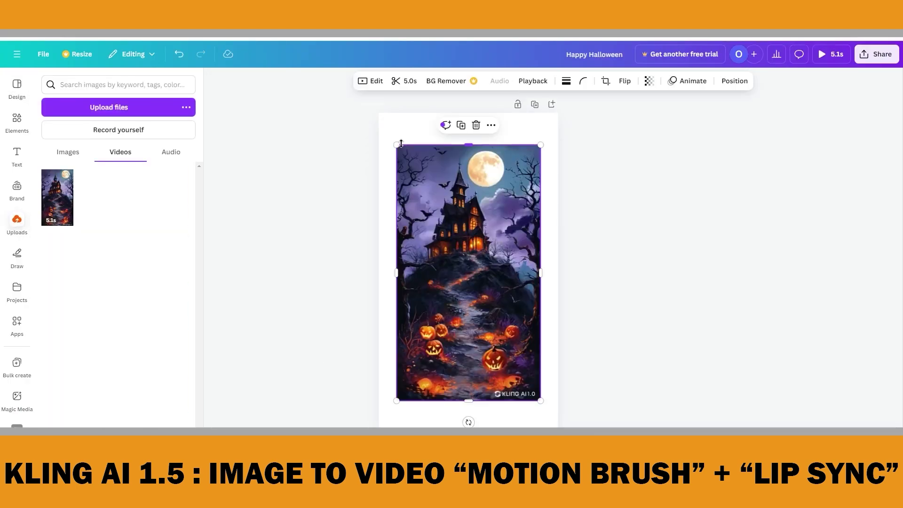
- Size the video to fill the page, enlarge the two-line Happy Halloween title, and apply Fade
{"action": "left_click_drag", "start_coordinate": [379, 141], "coordinate": [376, 112]}
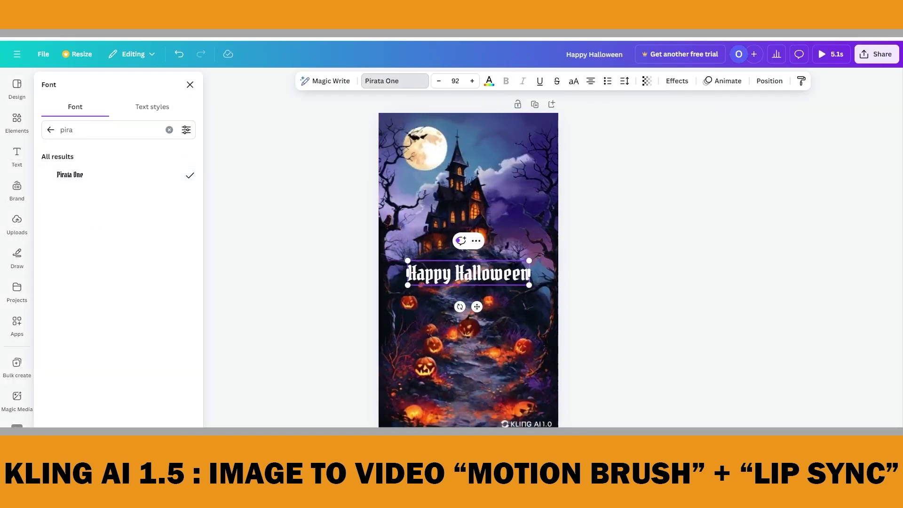
{"action": "left_click_drag", "start_coordinate": [534, 284], "coordinate": [547, 343]}
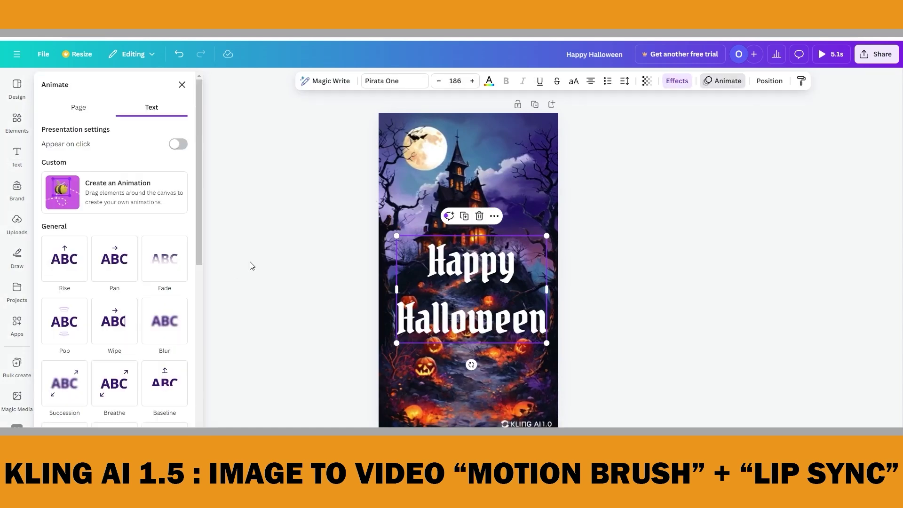
{"action": "scroll", "coordinate": [161, 228], "scroll_direction": "down", "scroll_amount": 1}
{"action": "left_click", "coordinate": [165, 228]}
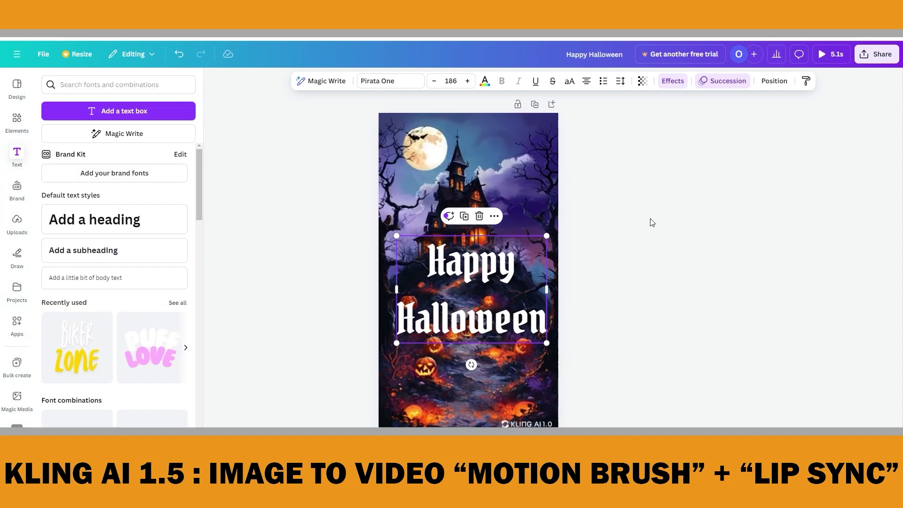
- Preview the Halloween design full screen in Present mode
{"action": "left_click", "coordinate": [830, 54]}
{"action": "left_click", "coordinate": [21, 54]}
{"action": "left_click", "coordinate": [828, 54]}
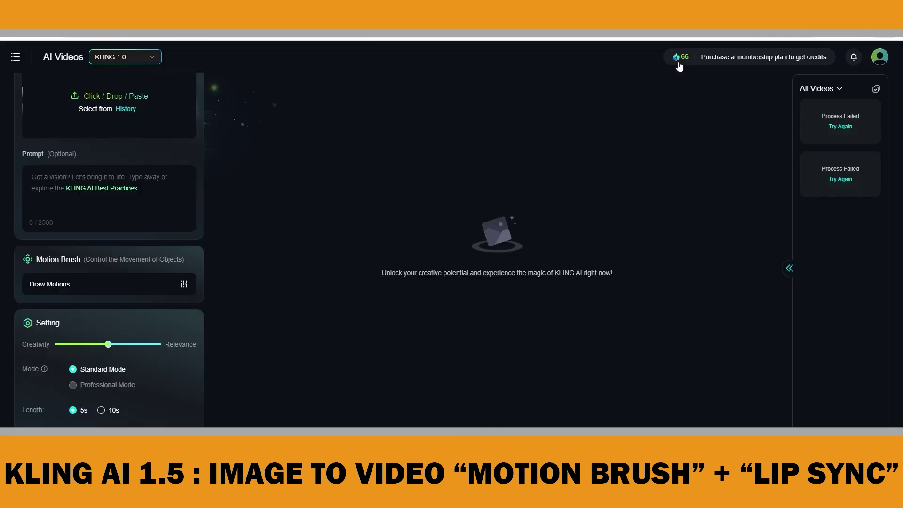
{"action": "mouse_move", "coordinate": [742, 59]}
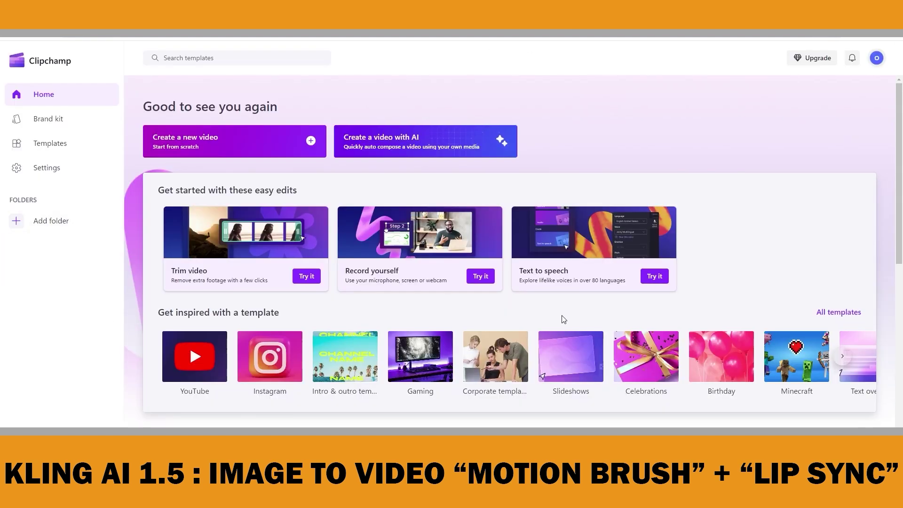
- Add a text-to-speech clip with the boy's pasted line in the Guy voice
{"action": "left_click", "coordinate": [654, 276]}
{"action": "left_click", "coordinate": [89, 329]}
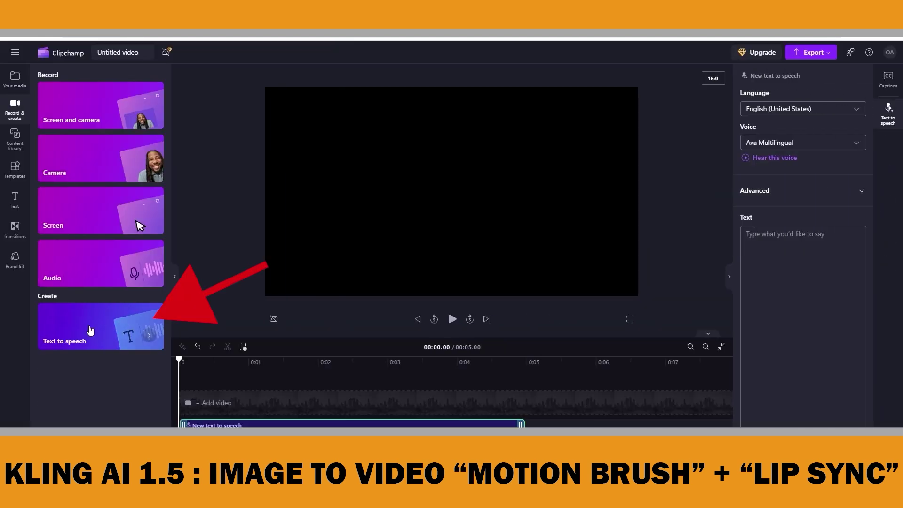
{"action": "type", "text": "Hey guys! Do you think maybe I could join in and play with you all too? I’d really love to!"}
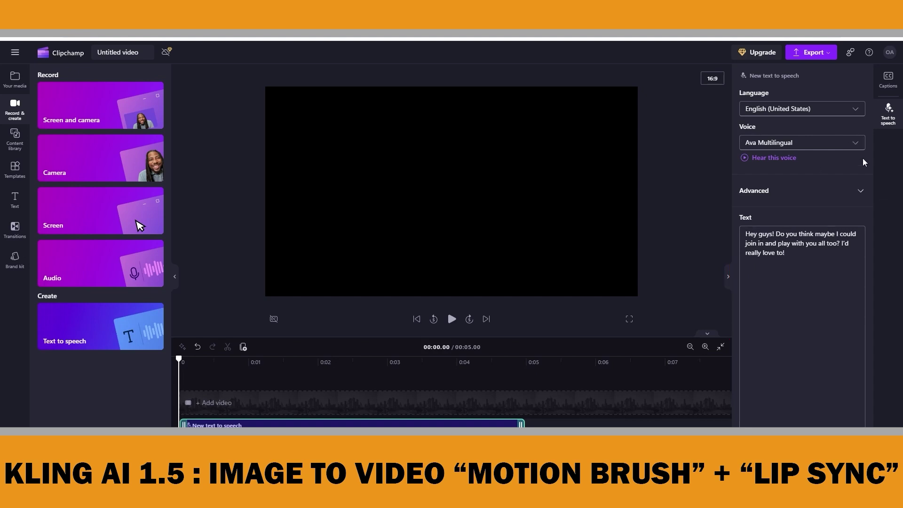
{"action": "left_click", "coordinate": [855, 144]}
{"action": "scroll", "coordinate": [863, 232], "scroll_direction": "down", "scroll_amount": 3}
{"action": "left_click", "coordinate": [776, 214]}
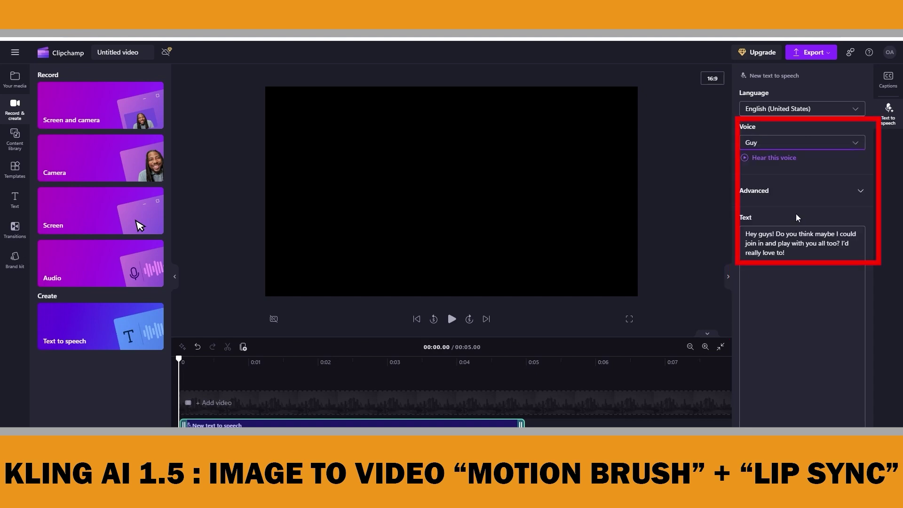
- Set the voice's emotion to Excited, pitch to Extra High and pace to about 1.2x
{"action": "left_click", "coordinate": [856, 197]}
{"action": "left_click", "coordinate": [852, 228]}
{"action": "left_click", "coordinate": [791, 325]}
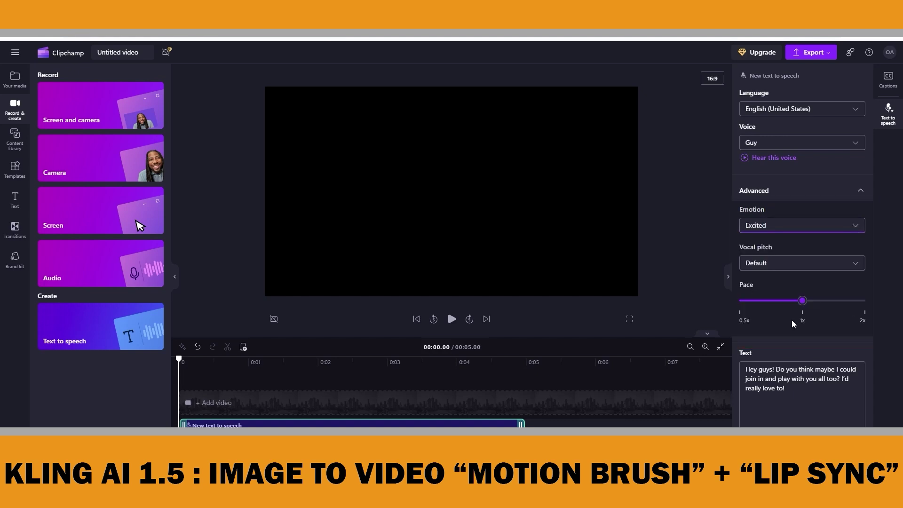
{"action": "left_click", "coordinate": [852, 266]}
{"action": "left_click", "coordinate": [794, 361]}
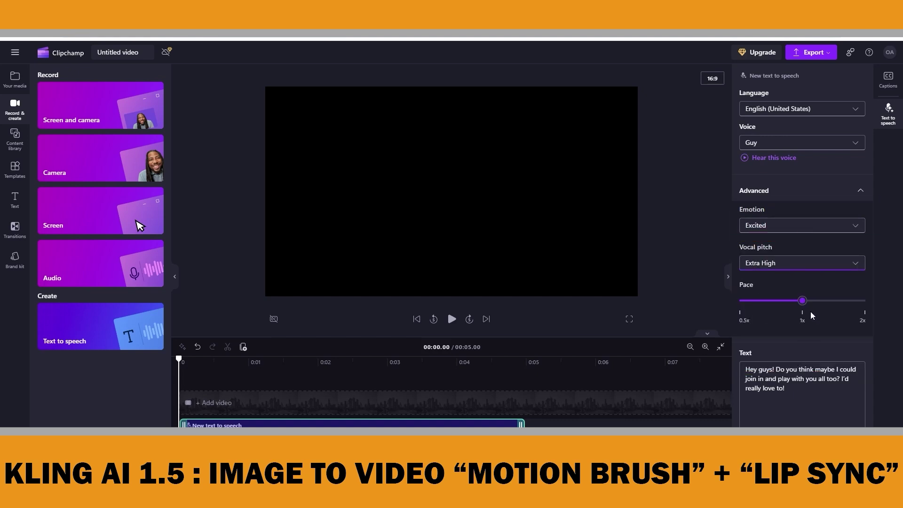
{"action": "left_click_drag", "start_coordinate": [805, 305], "coordinate": [816, 303]}
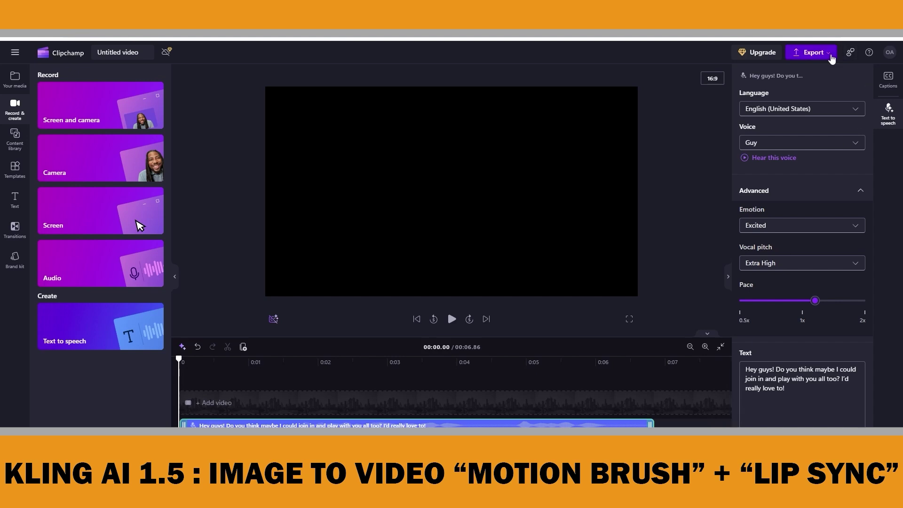
{"action": "left_click", "coordinate": [830, 55]}
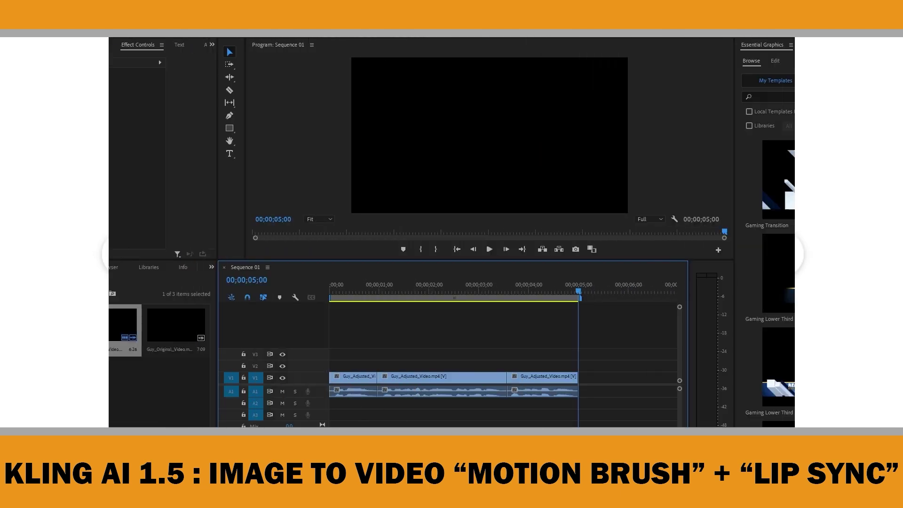
{"action": "left_click", "coordinate": [489, 250]}
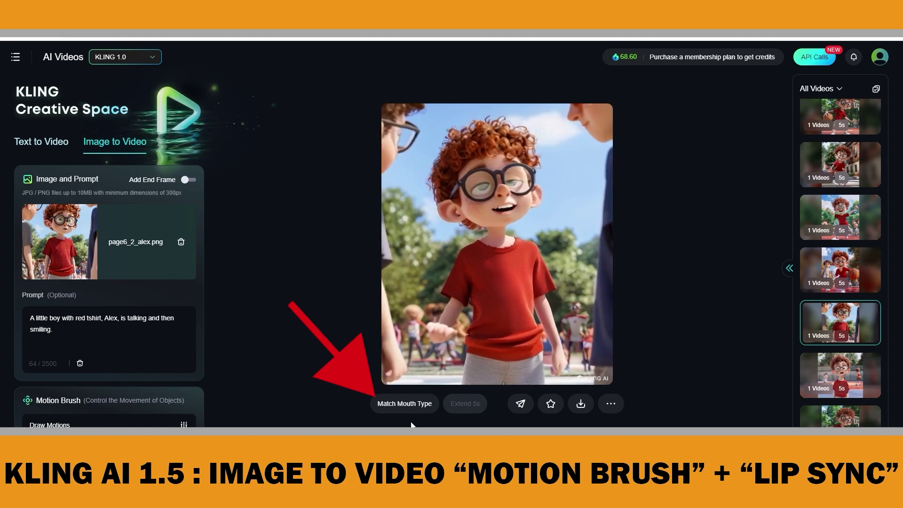
- Open Match Mouth Type for the 5-second Alex boy video to start lip-syncing
{"action": "left_click", "coordinate": [404, 404]}
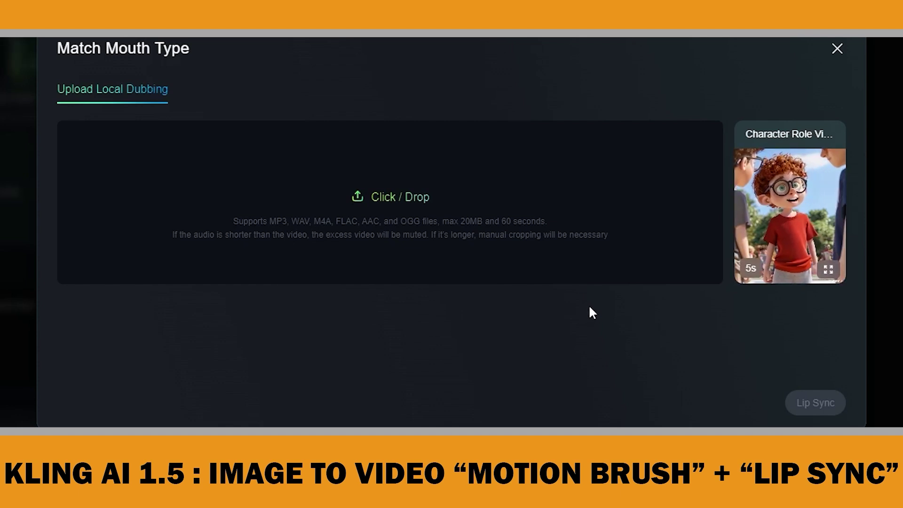
- Upload Alex_Kid_Voice.mp3 as dubbing audio, preview it, and crop it to 0:00–0:05
{"action": "left_click", "coordinate": [604, 282]}
{"action": "left_click", "coordinate": [117, 192]}
{"action": "left_click", "coordinate": [647, 190]}
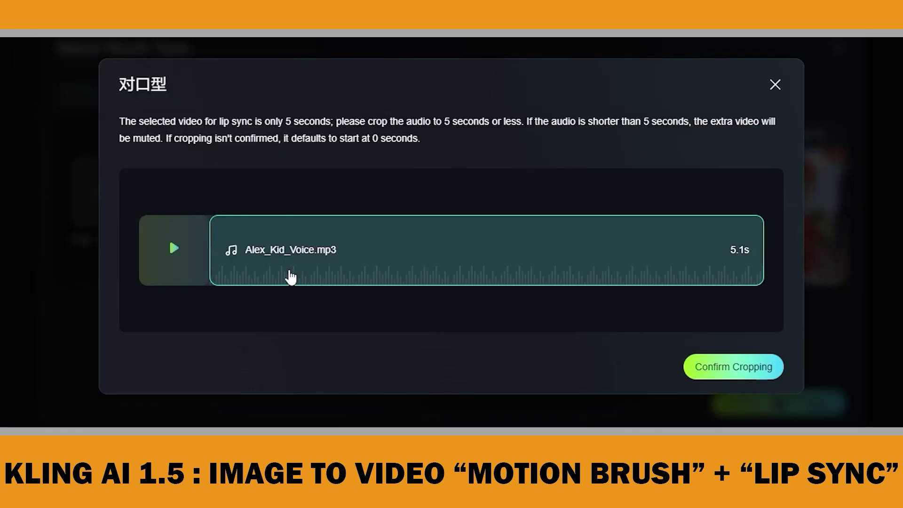
{"action": "left_click", "coordinate": [733, 364]}
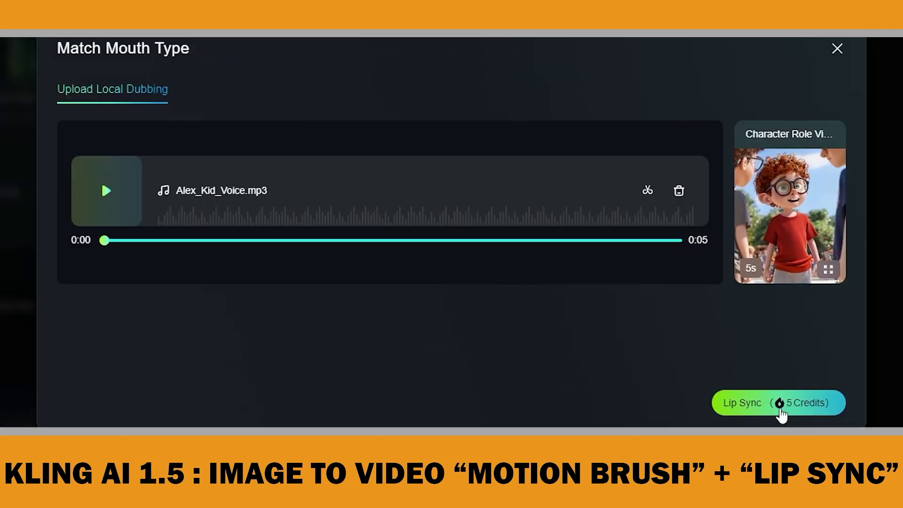